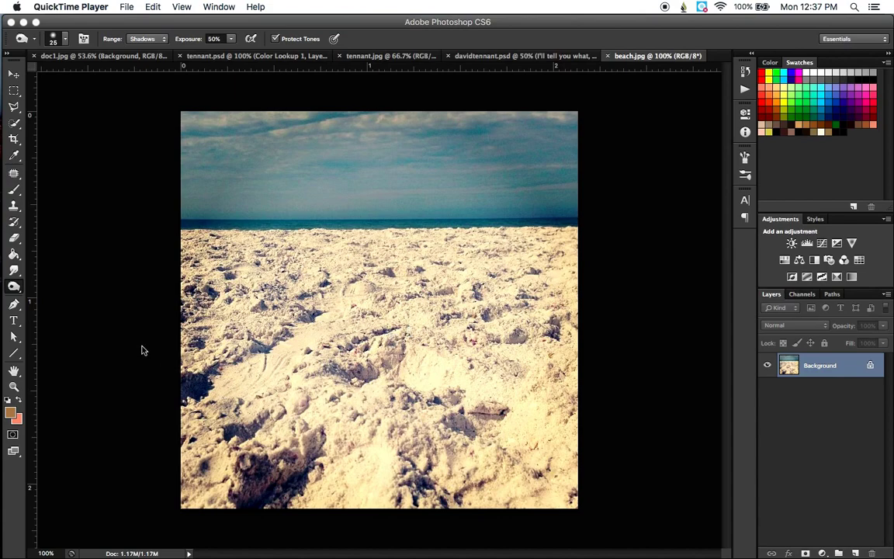
Step: Place the mona image into beach.jpg as a new layer, accepting Camera Raw defaults
left_click(124, 308)
left_click(98, 7)
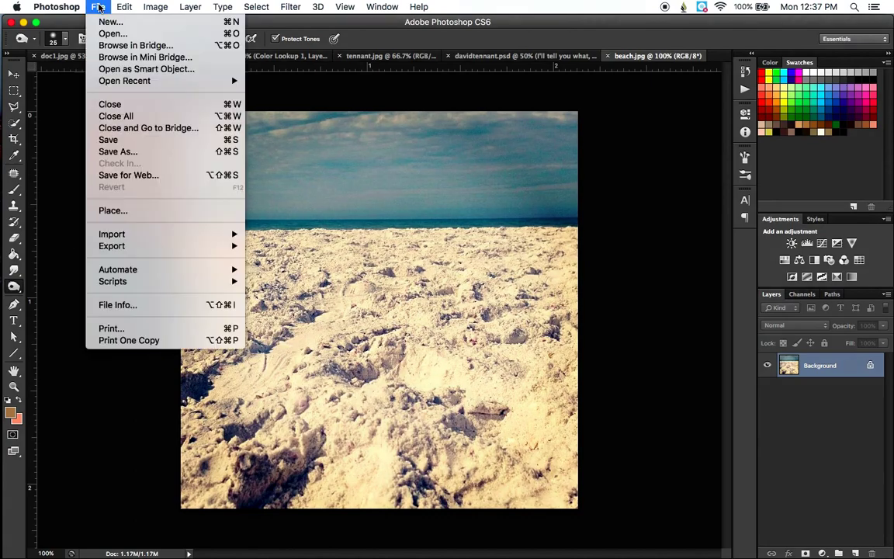
left_click(125, 213)
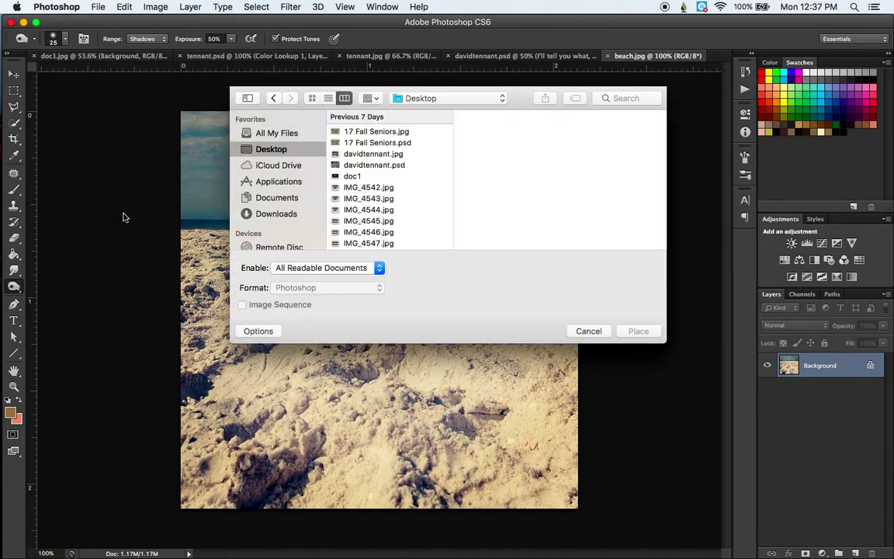
left_click(627, 98)
type("mona")
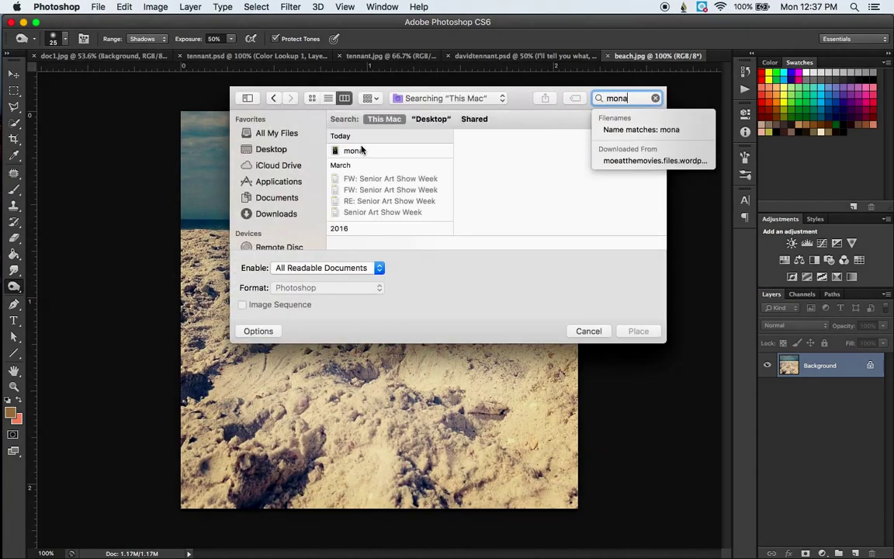
left_click(362, 150)
left_click(641, 332)
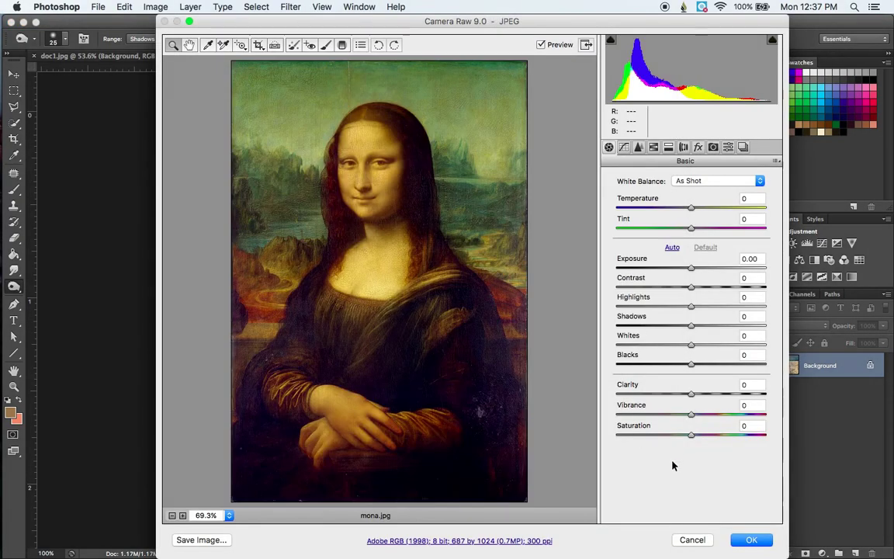
left_click(747, 539)
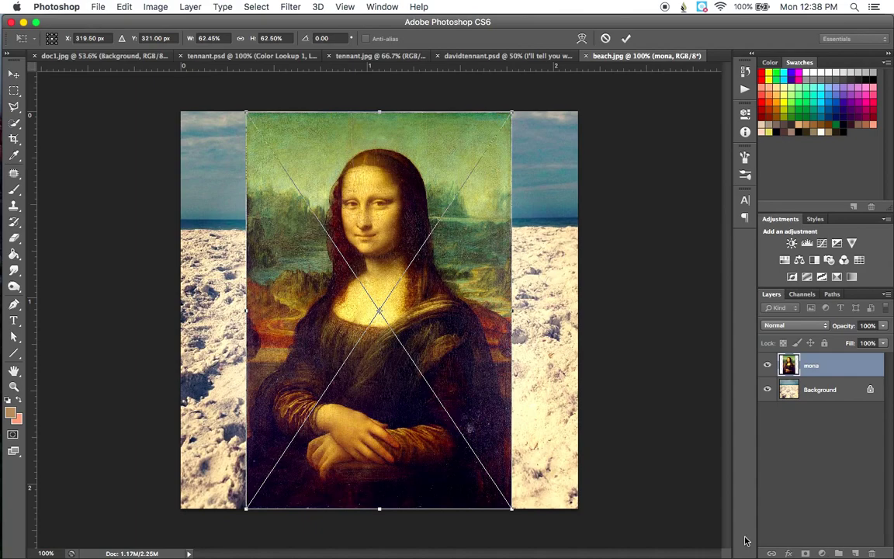
key("Return")
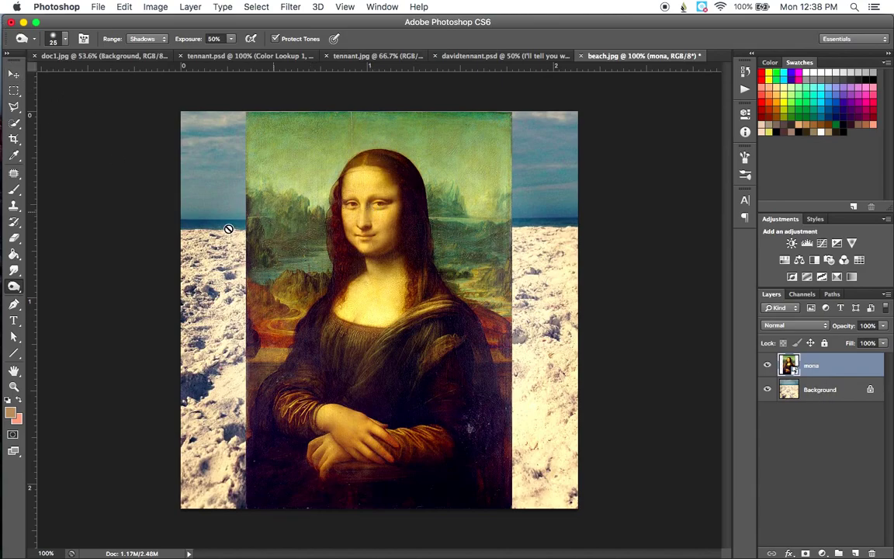
Step: Shift the mona layer slightly left and shrink it from its top-left corner
left_click(14, 73)
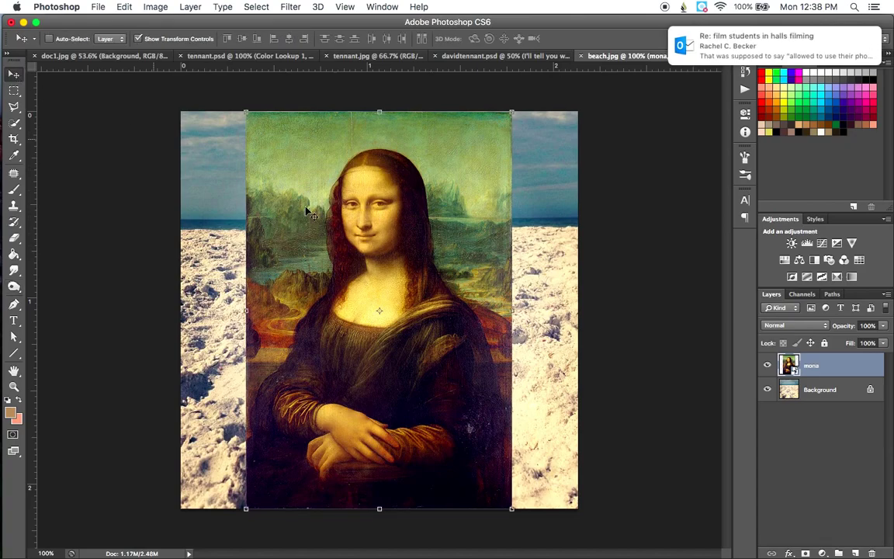
left_click(342, 248)
mouse_move(341, 248)
left_mouse_down()
mouse_move(495, 233)
mouse_move(407, 254)
mouse_move(347, 236)
mouse_move(369, 266)
mouse_move(327, 249)
mouse_move(337, 248)
left_mouse_up()
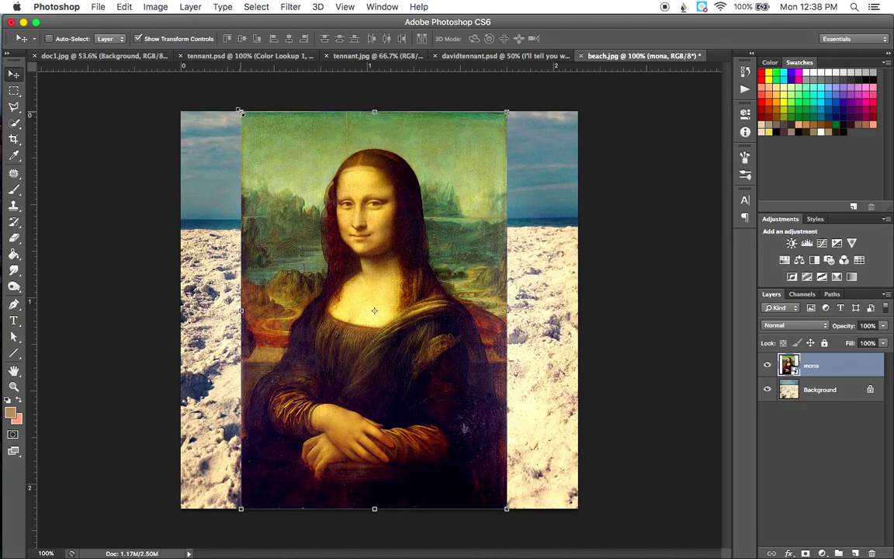
left_click_drag(240, 112, 241, 133)
key("Return")
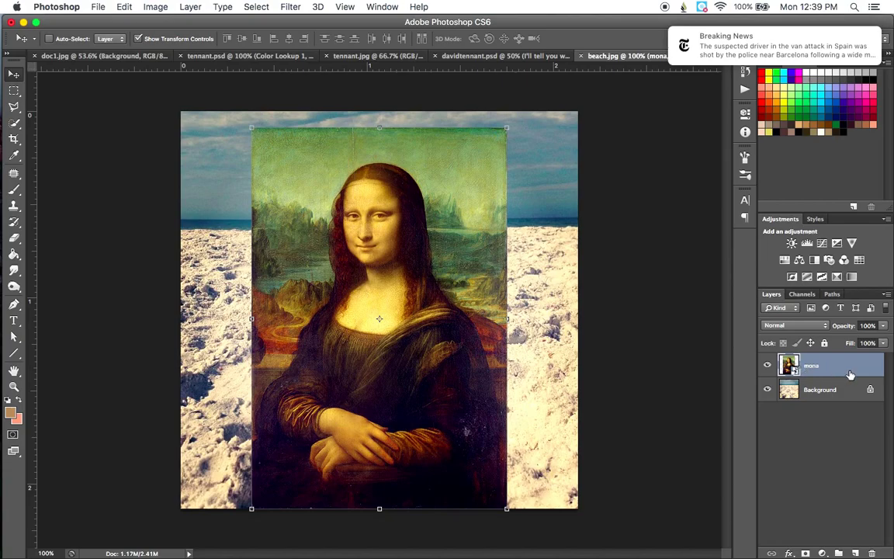
Step: Select the Quick Selection Tool and check that its brush size is 9 px
mouse_move(21, 55)
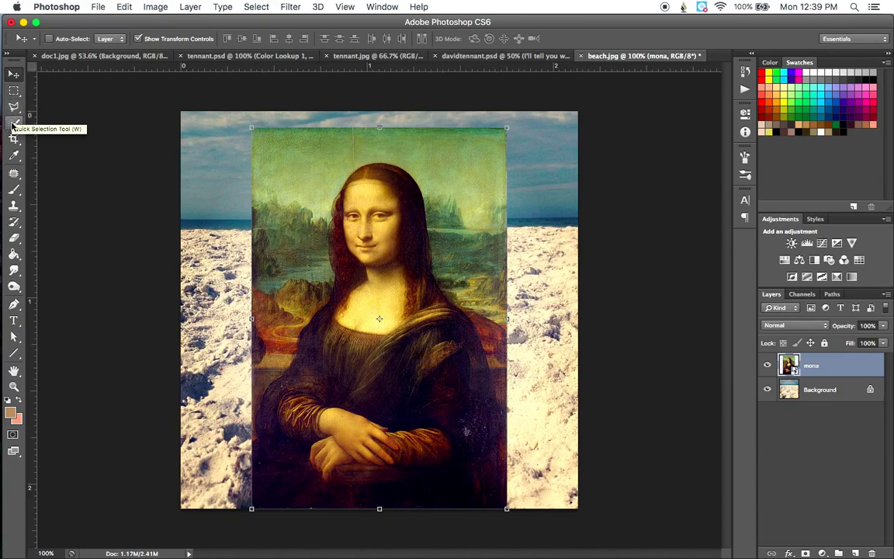
left_click(13, 124)
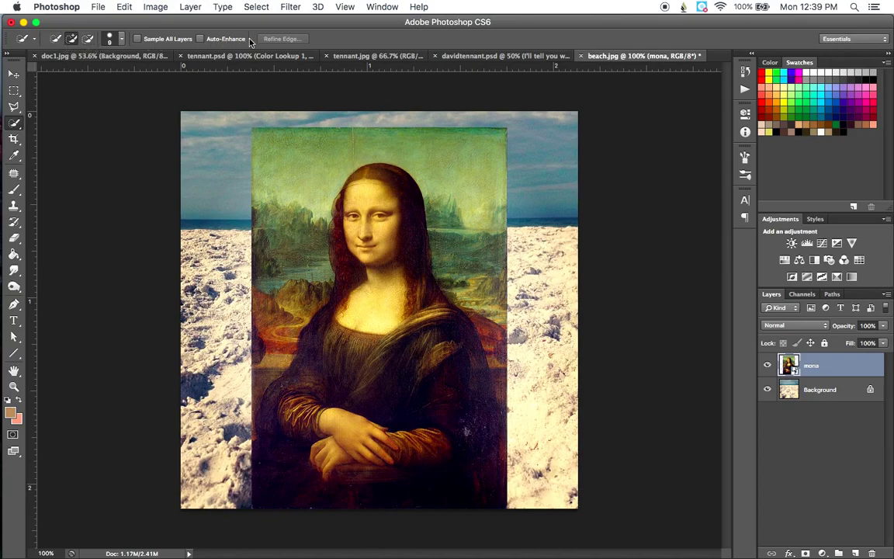
left_click(121, 38)
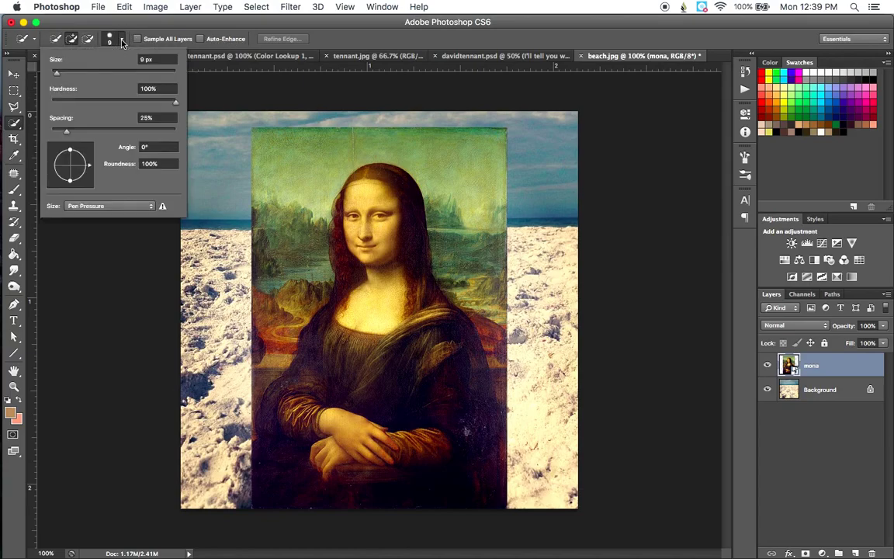
left_click(121, 39)
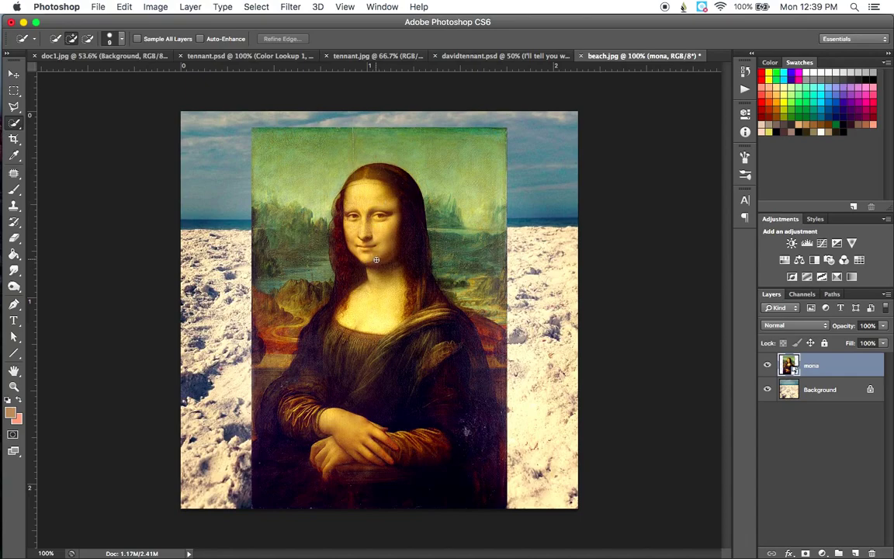
Step: Zoom to 200% and quick-select Mona Lisa's hair, forehead, face, neck and chest
key("super+equal")
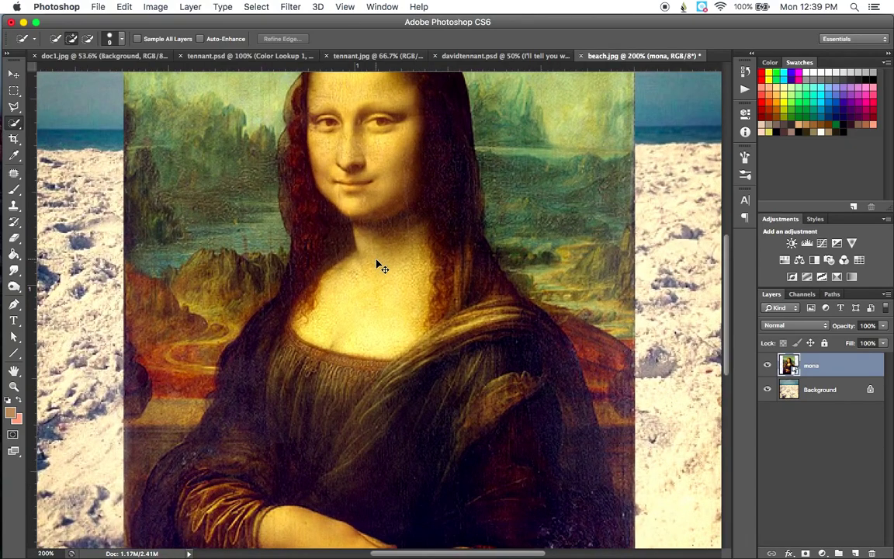
scroll(376, 259, "up", 2)
scroll(376, 259, "up", 2)
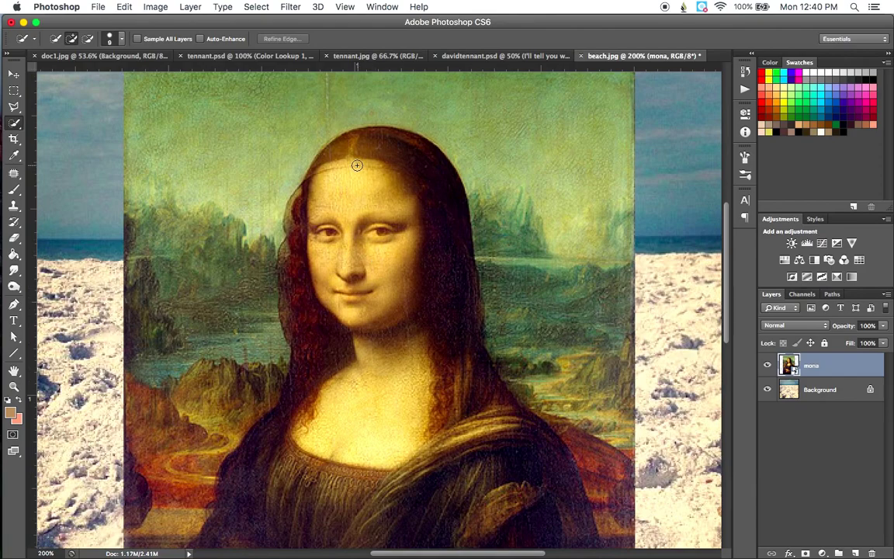
mouse_move(351, 145)
left_mouse_down()
mouse_move(346, 154)
mouse_move(399, 165)
mouse_move(431, 193)
mouse_move(408, 214)
left_mouse_up()
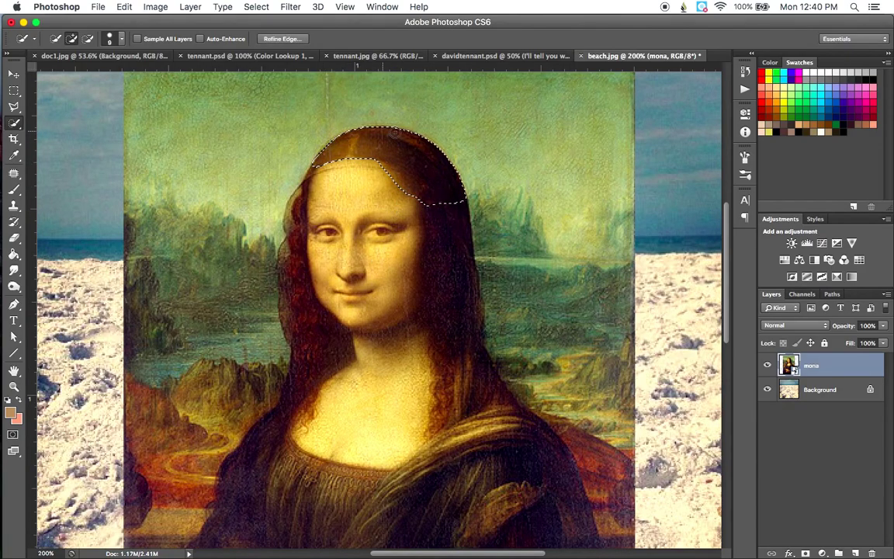
mouse_move(352, 200)
left_mouse_down()
mouse_move(311, 207)
mouse_move(302, 221)
mouse_move(289, 276)
mouse_move(310, 323)
mouse_move(366, 337)
mouse_move(348, 285)
mouse_move(386, 265)
mouse_move(450, 329)
left_mouse_up()
scroll(415, 379, "down", 5)
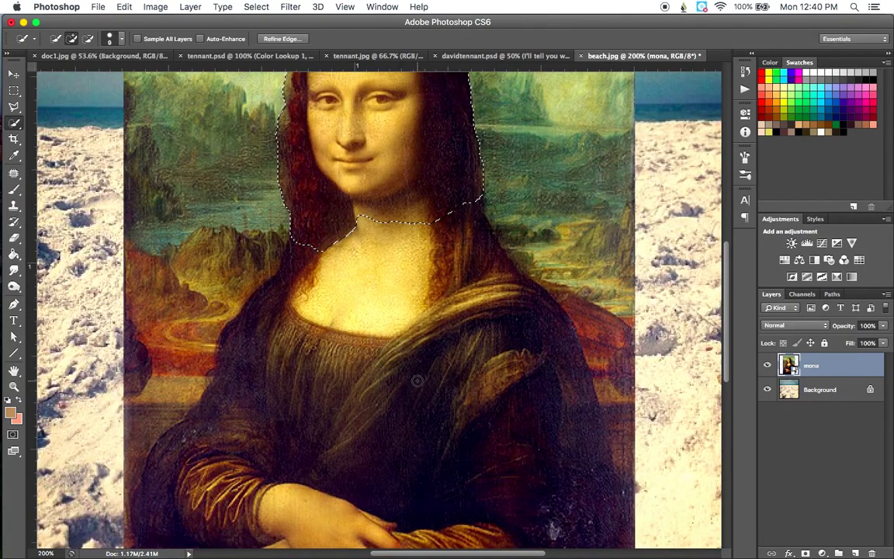
mouse_move(403, 349)
left_mouse_down()
mouse_move(374, 292)
mouse_move(326, 268)
mouse_move(289, 289)
mouse_move(233, 288)
mouse_move(243, 365)
mouse_move(226, 354)
mouse_move(324, 349)
mouse_move(296, 341)
mouse_move(312, 353)
mouse_move(443, 363)
mouse_move(475, 322)
mouse_move(469, 279)
mouse_move(520, 337)
left_mouse_up()
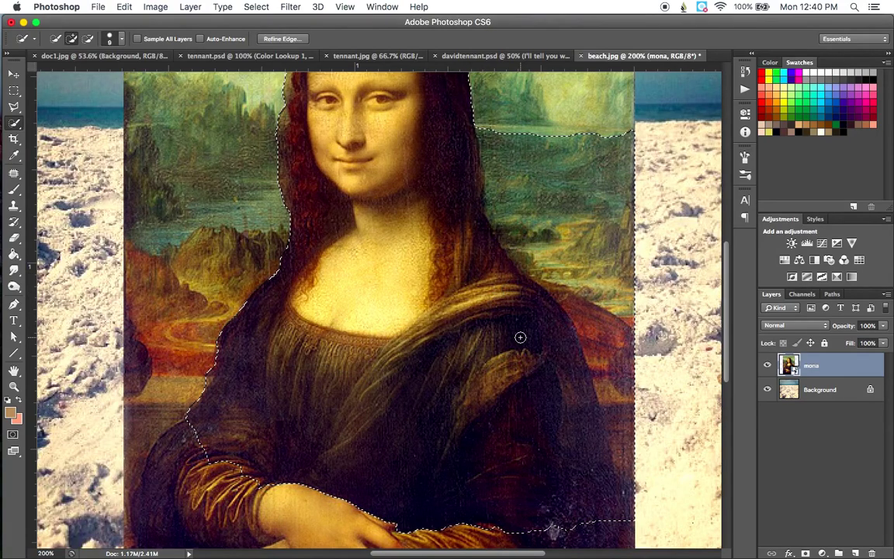
scroll(520, 336, "right", 1)
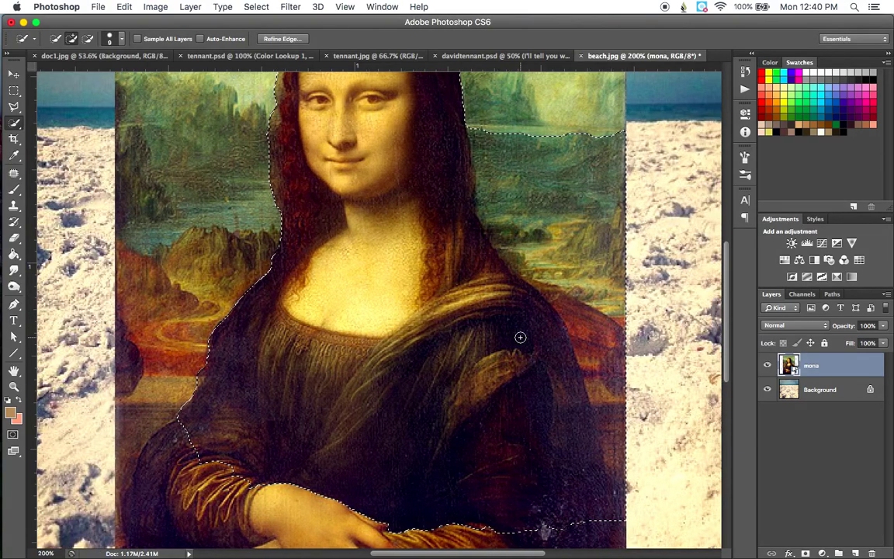
scroll(520, 336, "up", 4)
scroll(520, 337, "right", 4)
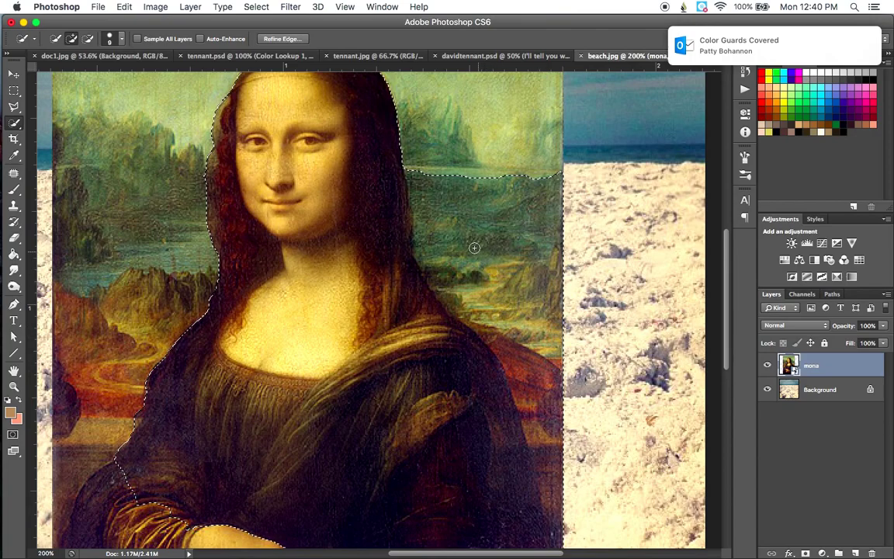
Step: Subtract the background right of her hair and beside her shoulder from the selection
key("alt")
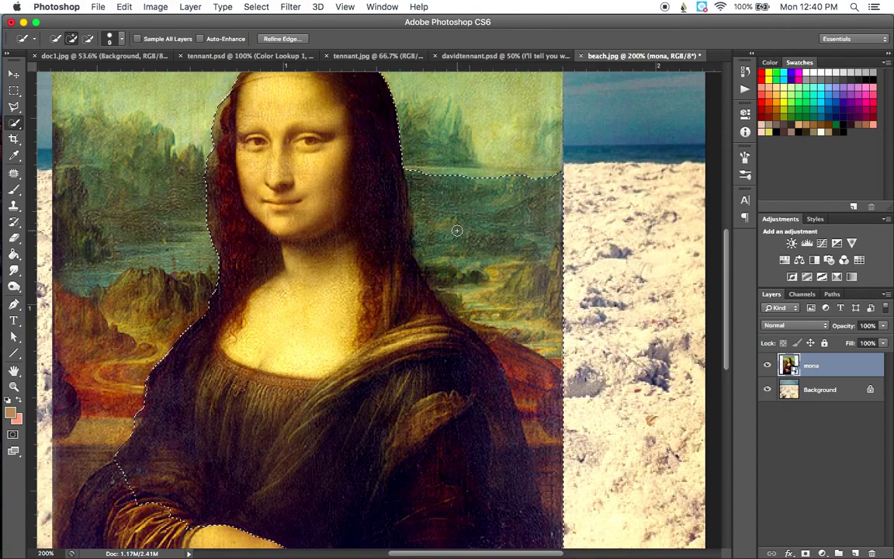
key("alt")
left_click_drag(457, 230, 466, 194)
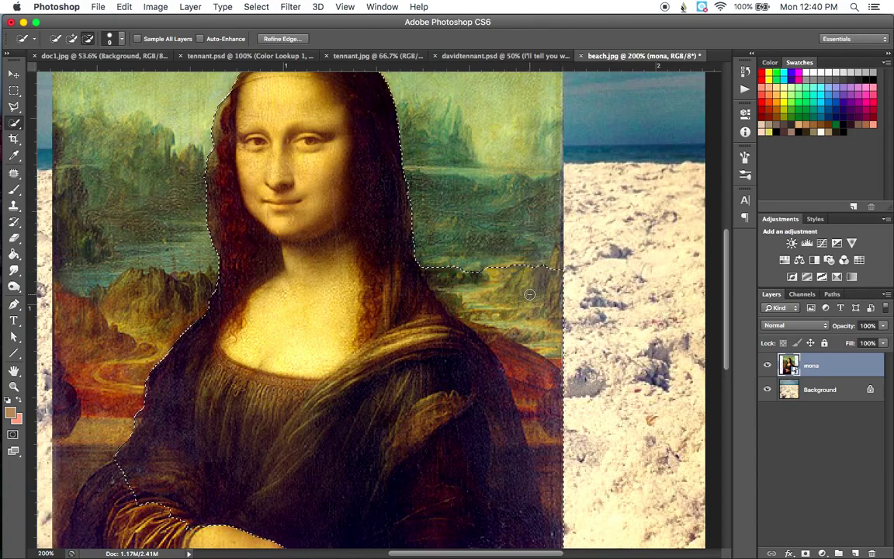
mouse_move(478, 336)
left_mouse_down()
mouse_move(471, 311)
mouse_move(550, 456)
left_mouse_up()
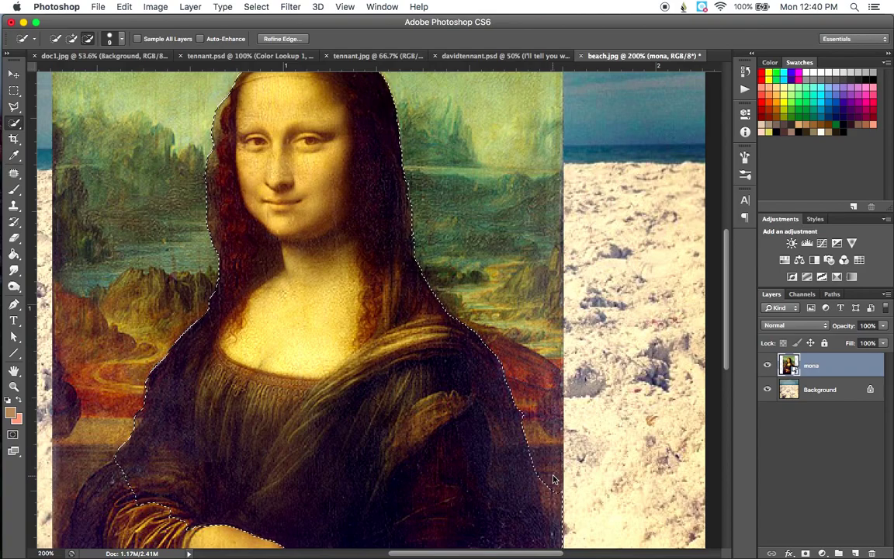
scroll(549, 456, "down", 5)
scroll(549, 456, "left", 2)
left_click_drag(593, 389, 598, 409)
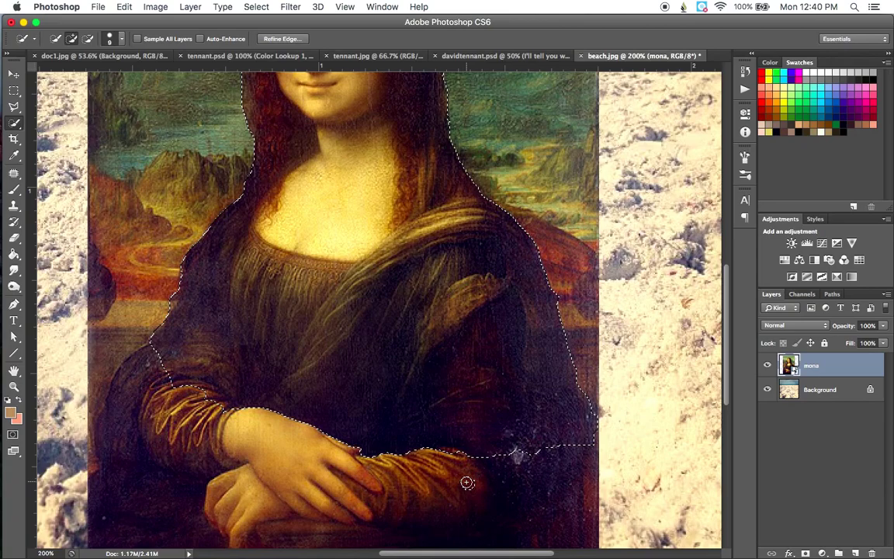
Step: Add her arms and hands to the selection and adjust its lower right edge
mouse_move(465, 481)
left_mouse_down()
mouse_move(553, 475)
mouse_move(414, 476)
left_mouse_up()
scroll(414, 477, "down", 10)
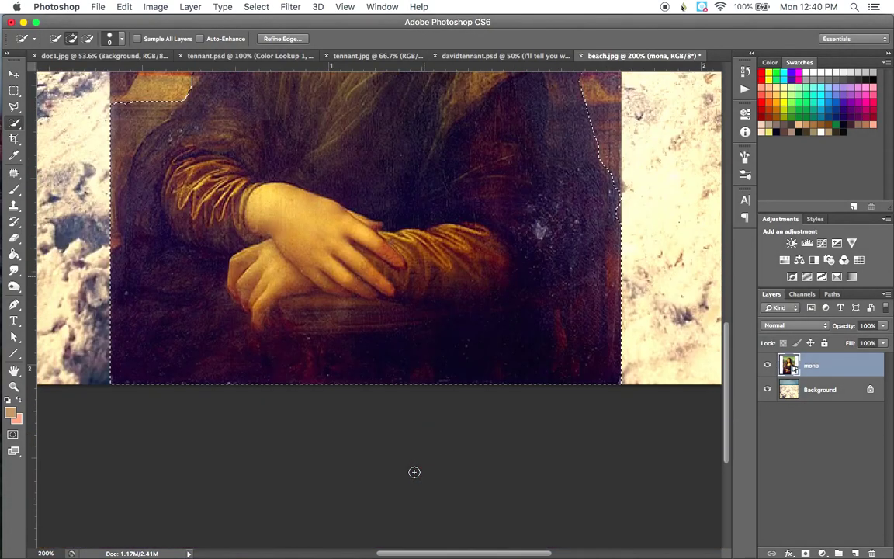
scroll(413, 471, "left", 3)
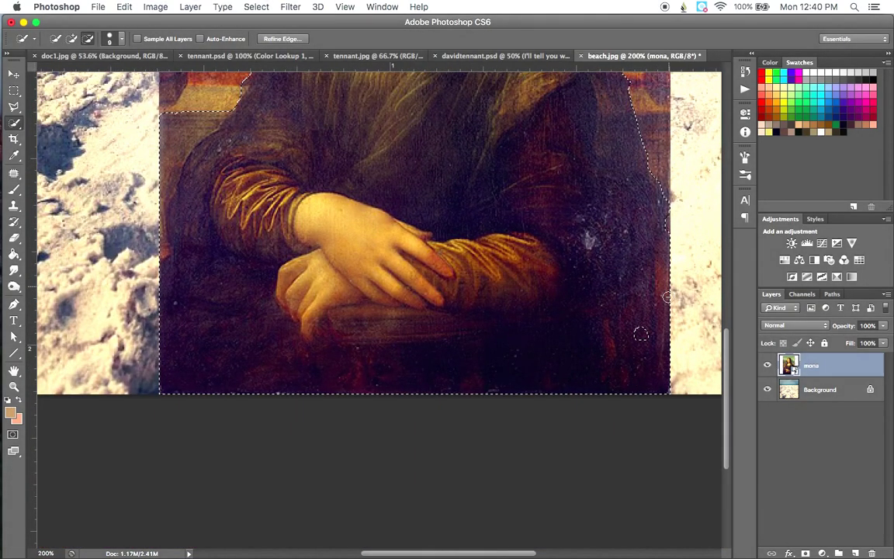
mouse_move(639, 329)
left_mouse_down()
mouse_move(666, 249)
mouse_move(639, 339)
mouse_move(593, 353)
mouse_move(610, 324)
mouse_move(549, 339)
mouse_move(441, 335)
left_mouse_up()
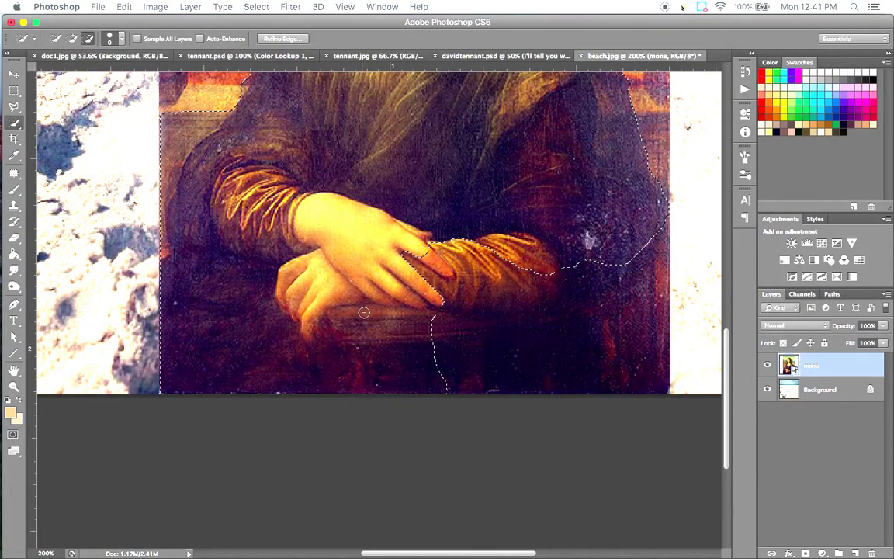
mouse_move(364, 314)
left_mouse_down()
mouse_move(501, 297)
mouse_move(465, 285)
mouse_move(574, 290)
mouse_move(429, 284)
mouse_move(422, 260)
mouse_move(503, 293)
left_mouse_up()
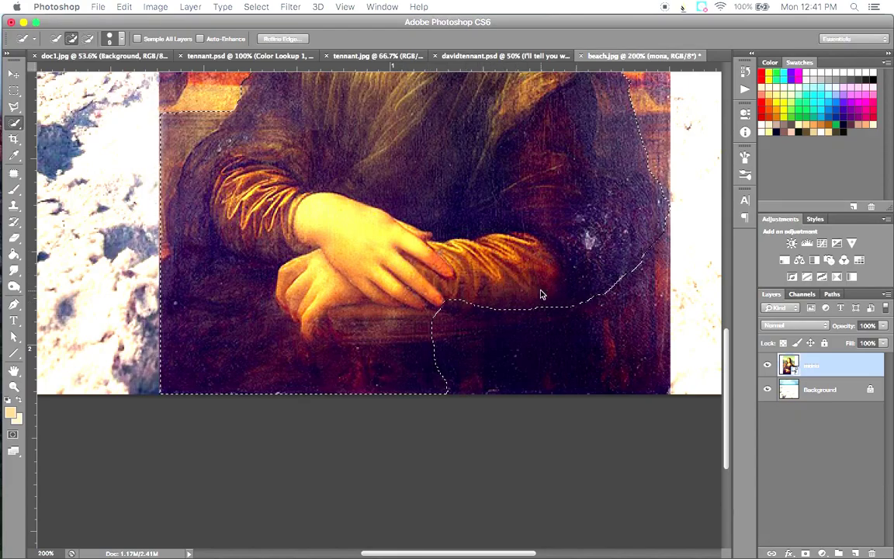
Step: Fine-tune the selection around her hands with a smaller brush and trim the upper-left border
key("alt")
mouse_move(350, 325)
left_mouse_down()
mouse_move(360, 324)
mouse_move(206, 319)
left_mouse_up()
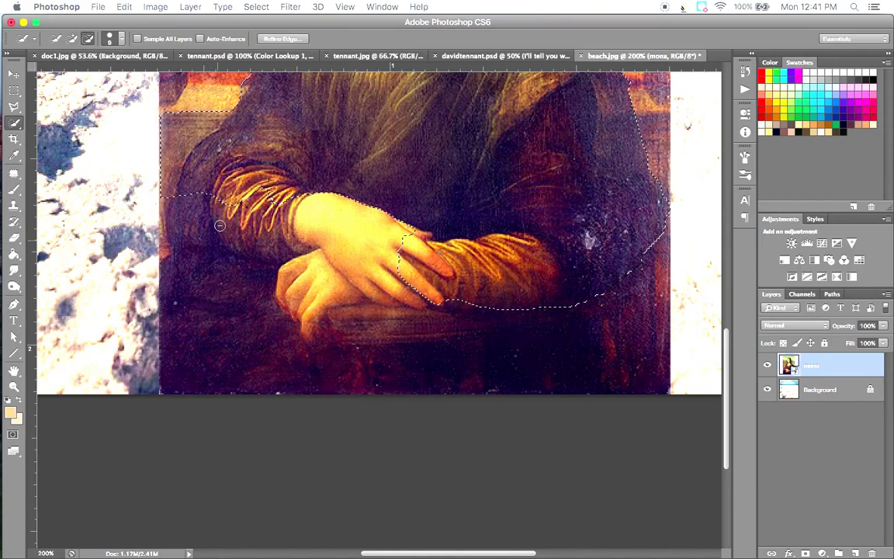
left_click_drag(211, 215, 192, 233)
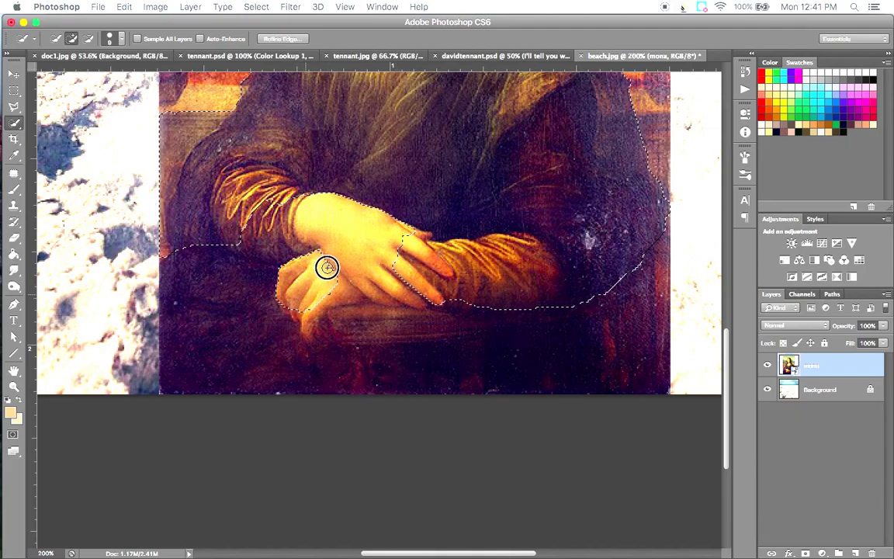
left_click_drag(329, 237, 309, 313)
key("bracketleft")
key("bracketleft")
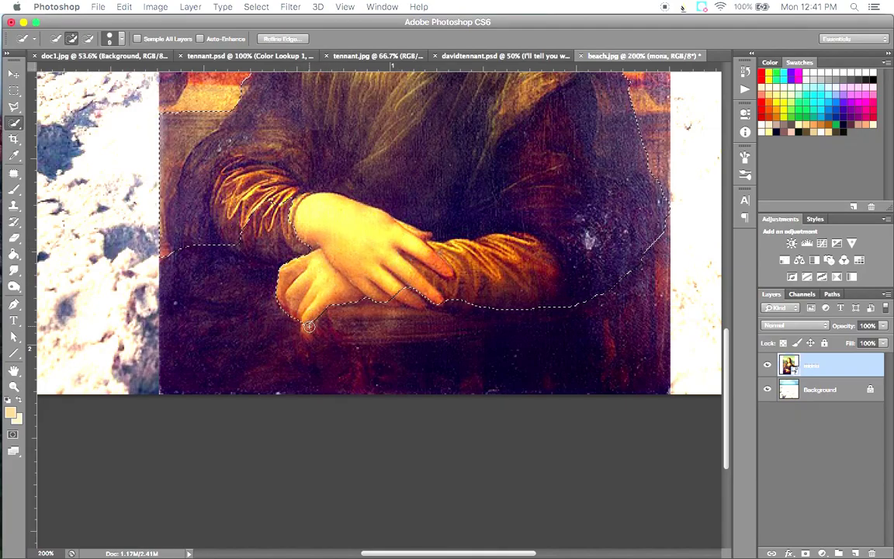
mouse_move(233, 240)
left_mouse_down()
mouse_move(259, 264)
mouse_move(205, 241)
mouse_move(161, 253)
left_mouse_up()
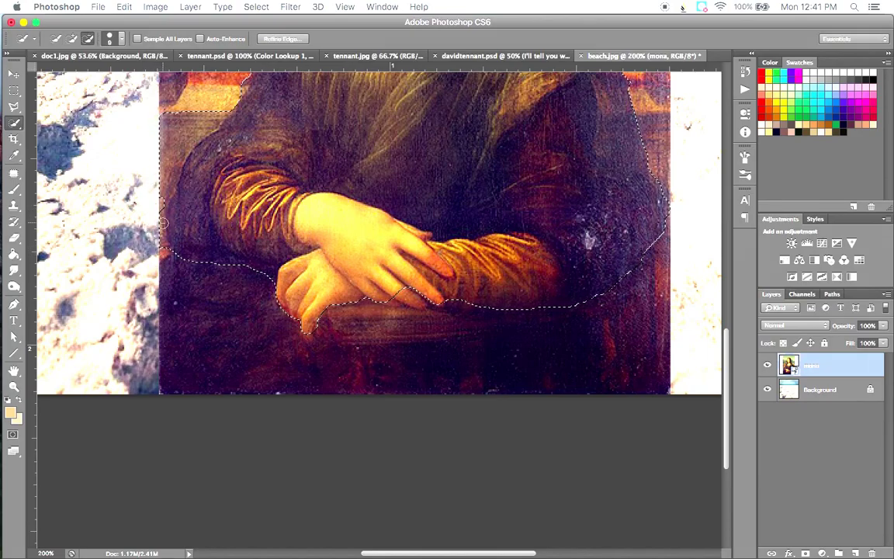
mouse_move(165, 172)
left_mouse_down()
mouse_move(155, 143)
mouse_move(186, 112)
mouse_move(220, 113)
left_mouse_up()
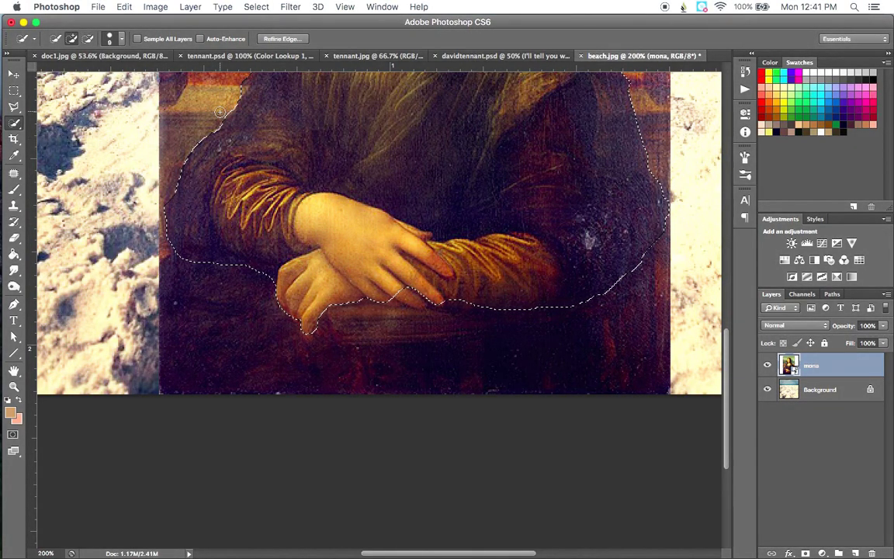
key("super+minus")
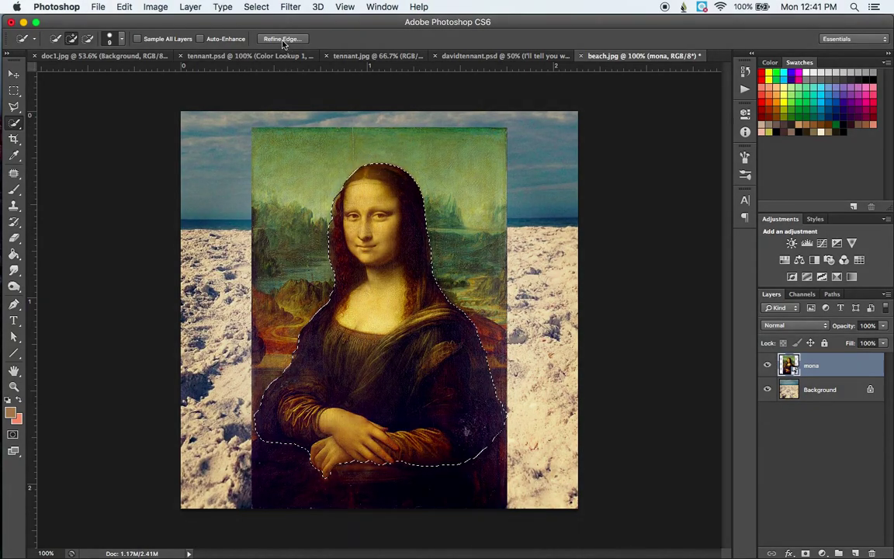
Step: In Refine Edge, paint the Refine Radius tool at size 15 along the hair's left edge
left_click(280, 39)
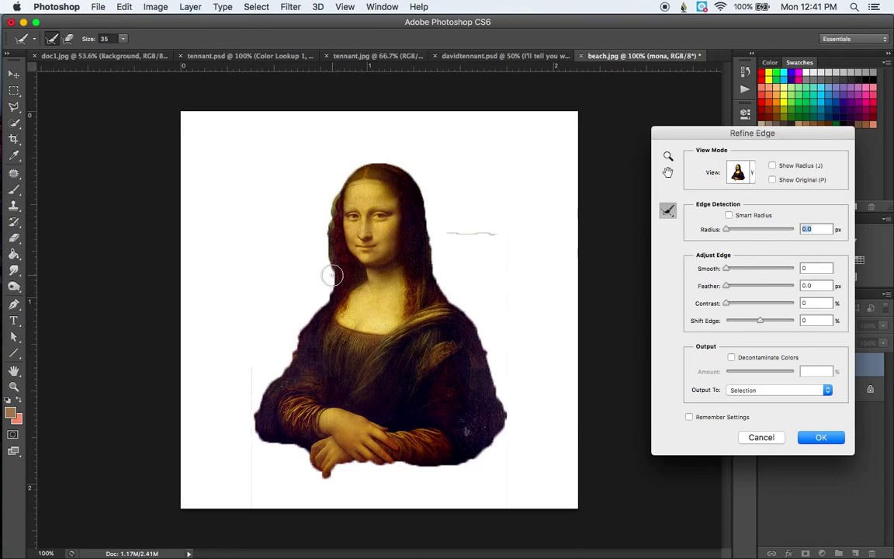
key("bracketleft")
key("bracketleft")
key("super+equal")
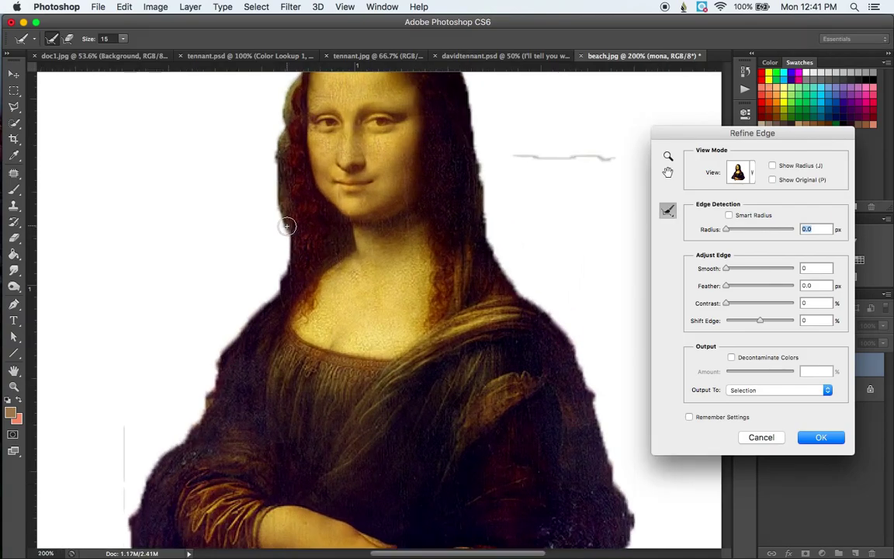
mouse_move(287, 226)
left_mouse_down()
mouse_move(283, 145)
mouse_move(298, 80)
left_mouse_up()
scroll(298, 80, "up", 5)
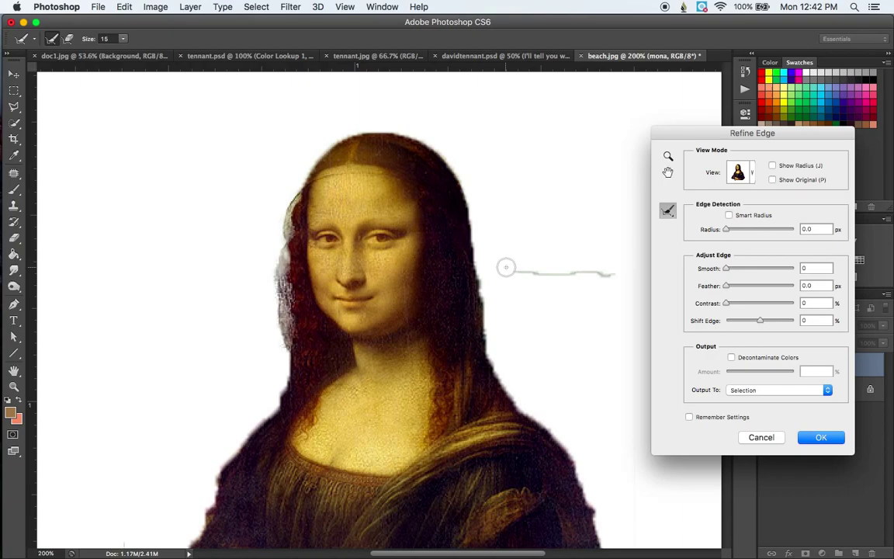
scroll(499, 335, "down", 7)
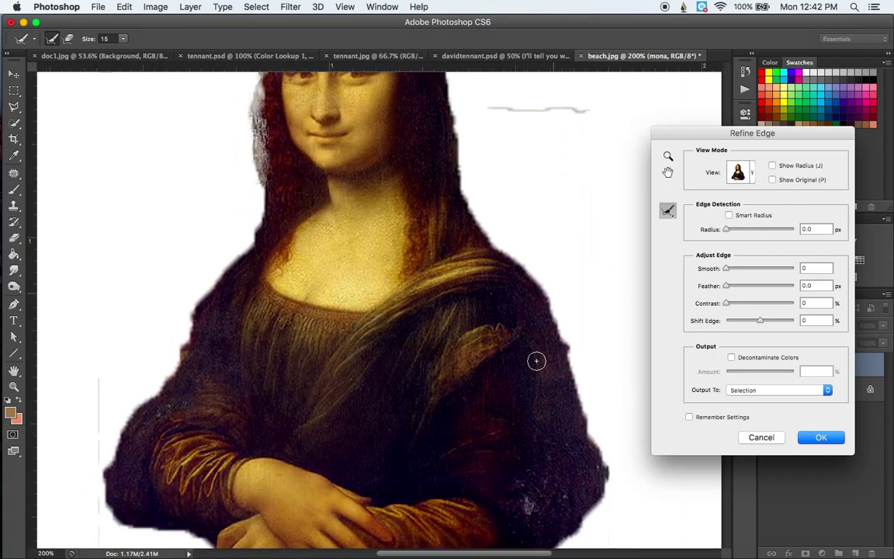
mouse_move(264, 214)
left_mouse_down()
mouse_move(272, 201)
mouse_move(306, 214)
left_mouse_up()
key("super+minus")
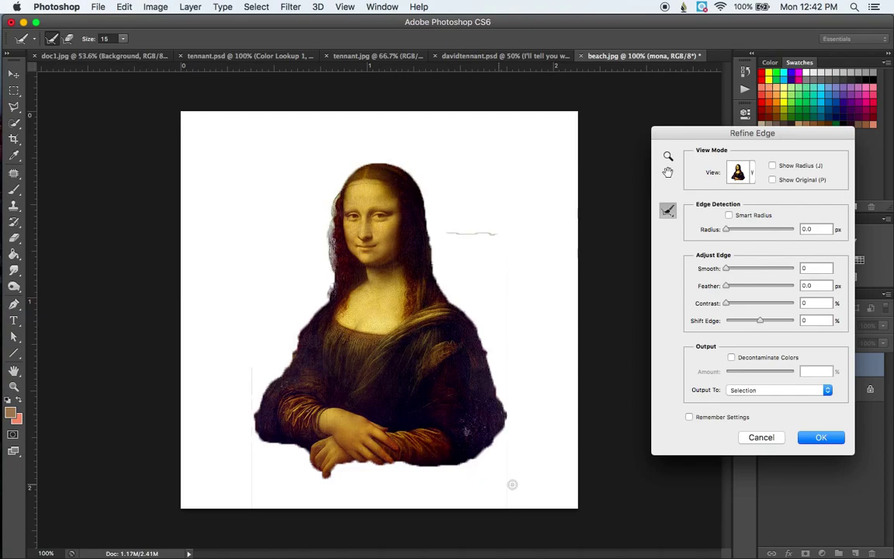
Step: Apply the refined edge and add a layer mask to the mona layer from the selection
left_click(821, 438)
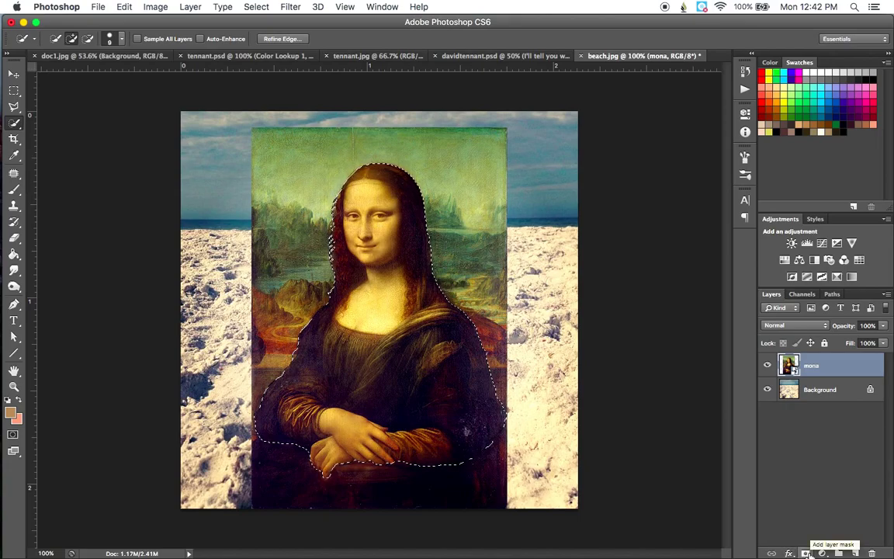
left_click(806, 553)
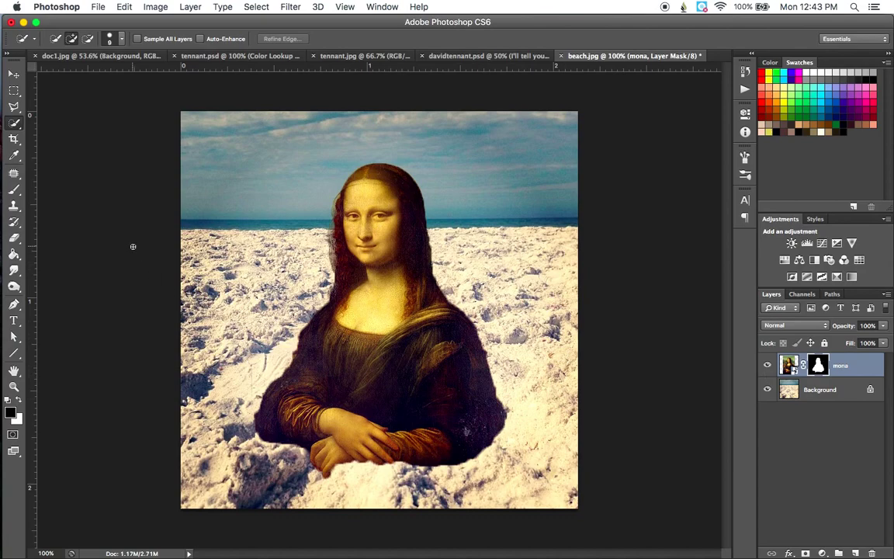
Step: Drag the masked Mona Lisa up in the scene, then nudge her slightly back down
left_click(14, 73)
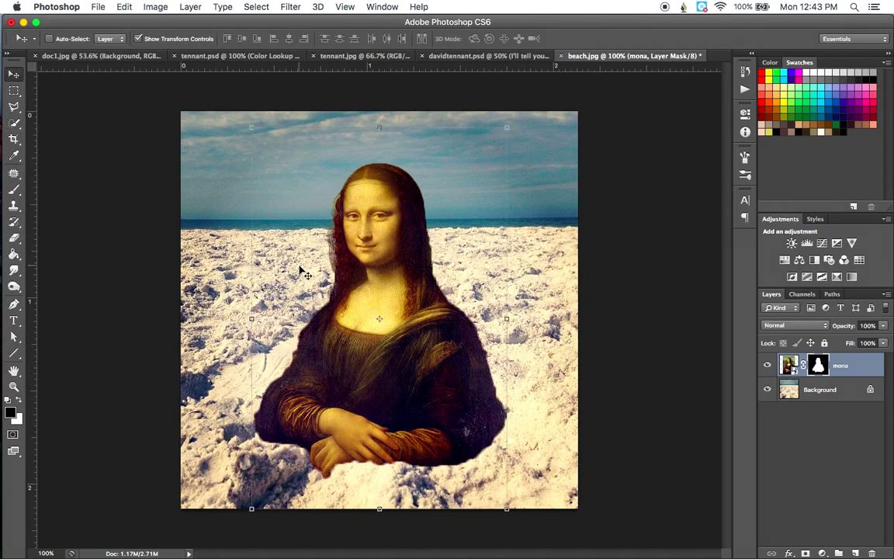
left_click_drag(381, 336, 382, 312)
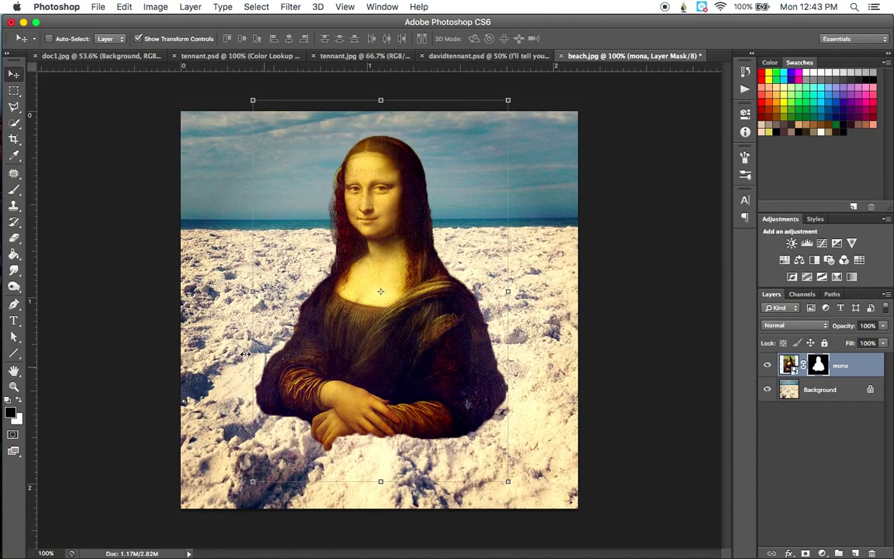
mouse_move(365, 339)
left_mouse_down()
mouse_move(443, 441)
mouse_move(394, 440)
mouse_move(461, 468)
mouse_move(394, 436)
mouse_move(412, 458)
mouse_move(359, 269)
mouse_move(365, 347)
left_mouse_up()
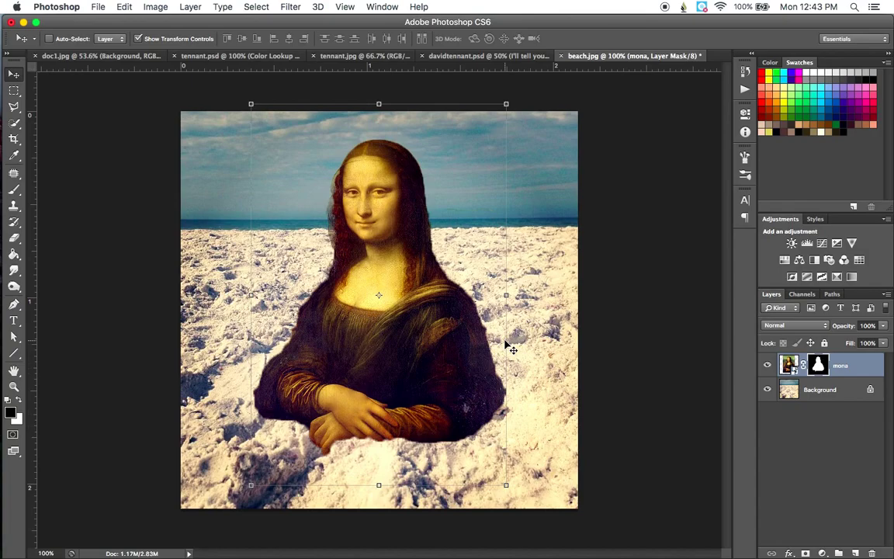
key("super+equal")
scroll(508, 347, "up", 5)
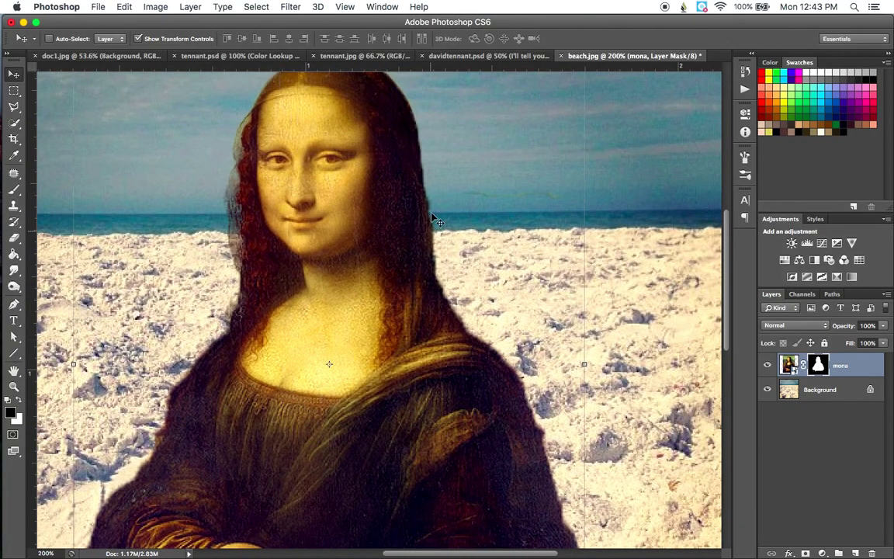
key("super+equal")
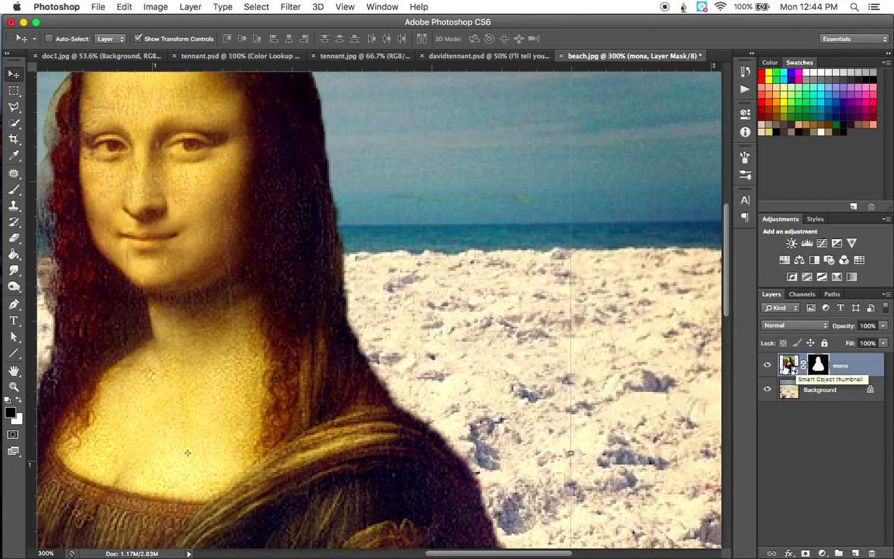
left_click(787, 365)
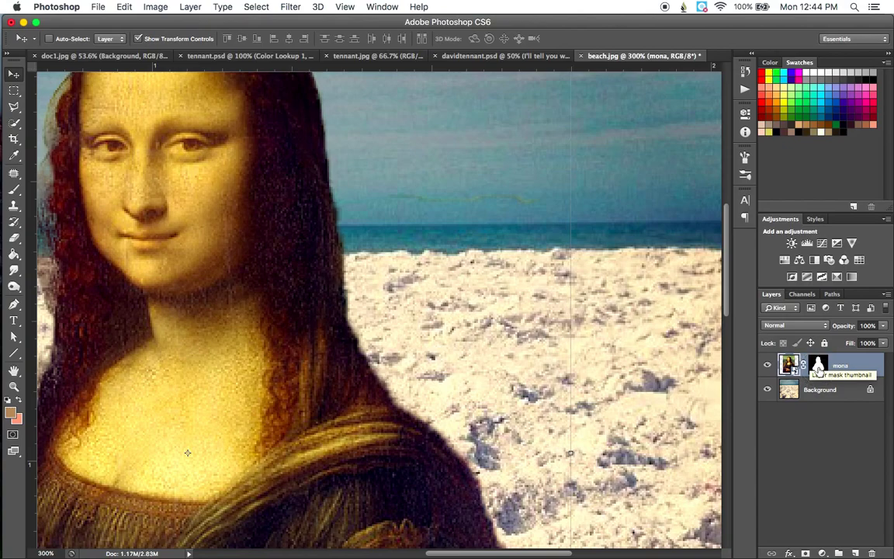
left_click(819, 366)
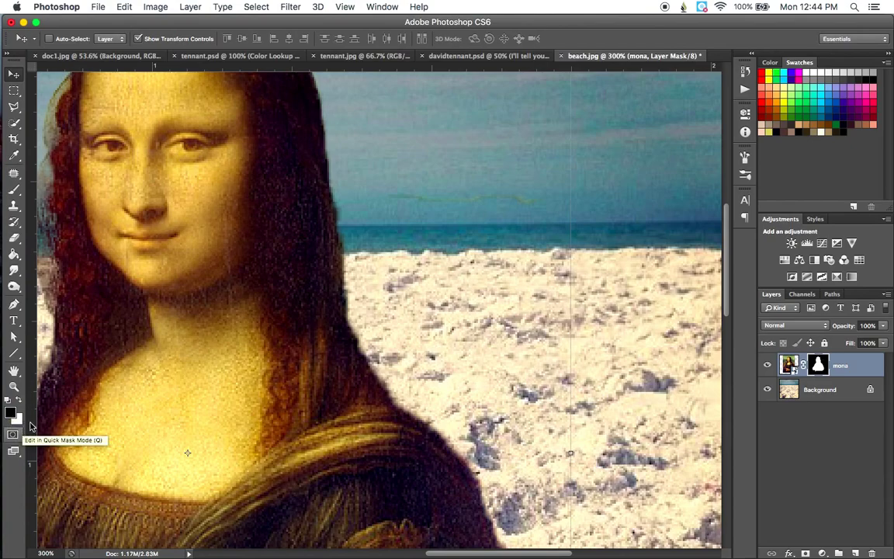
Step: Paint black on the mona layer's mask with the Brush tool over the green sky streak
left_click(14, 191)
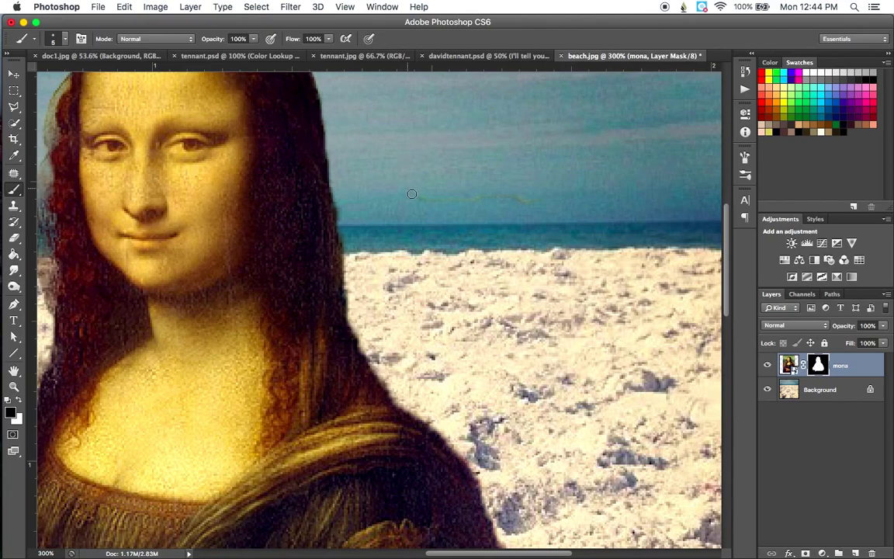
left_click_drag(439, 197, 526, 198)
scroll(495, 319, "down", 10)
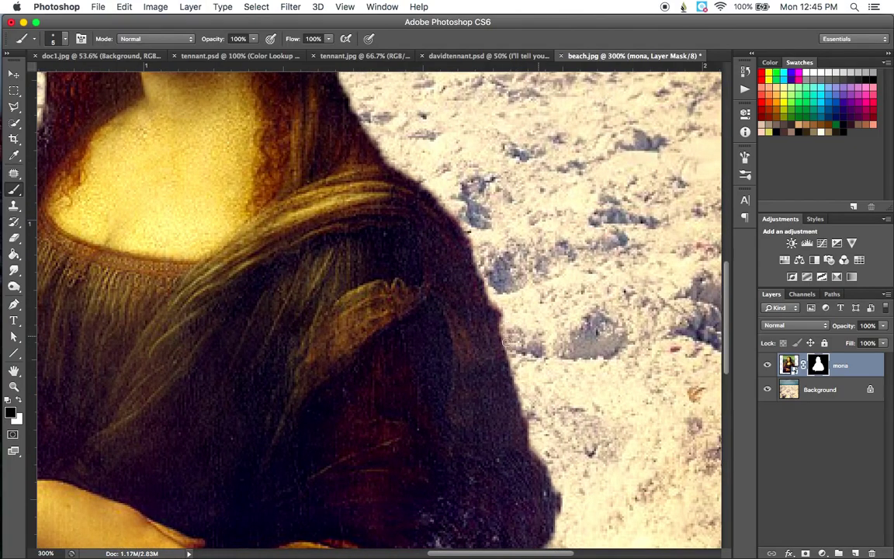
scroll(475, 355, "left", 3)
scroll(475, 356, "down", 1)
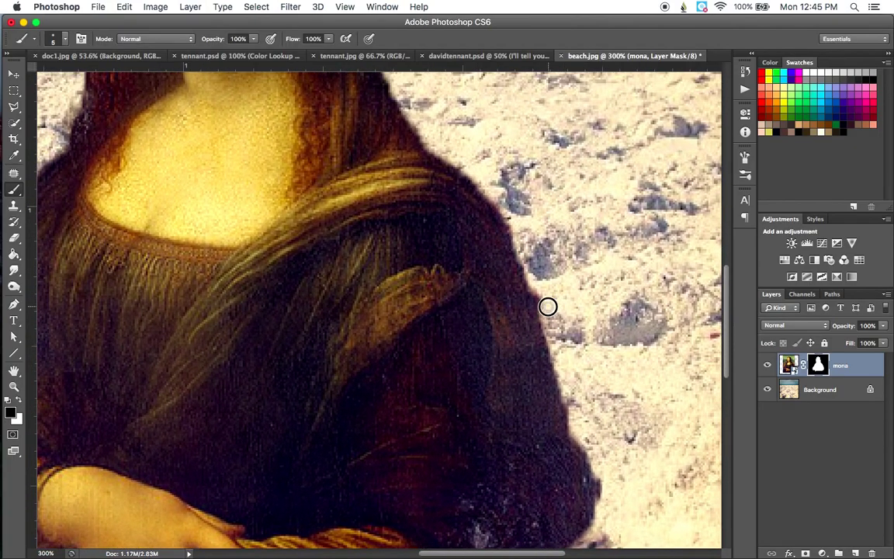
scroll(547, 317, "up", 4)
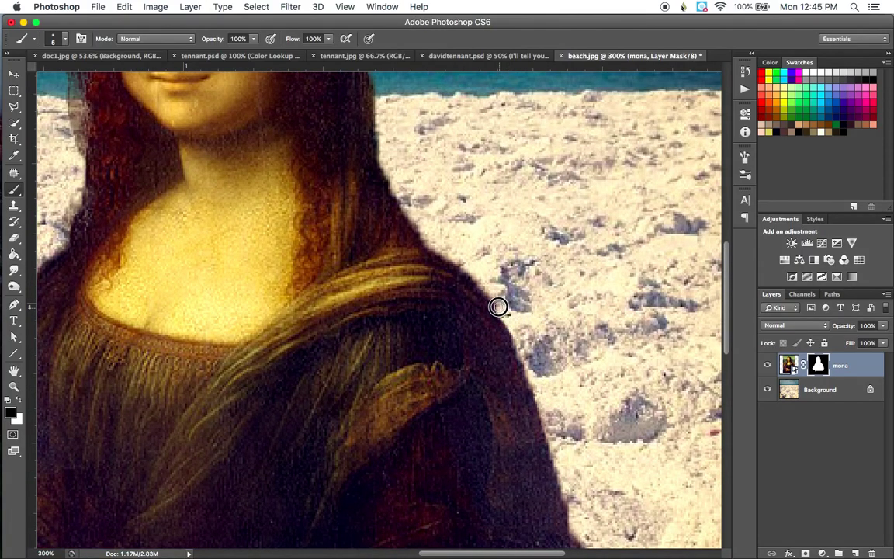
scroll(442, 268, "up", 4)
scroll(443, 268, "left", 3)
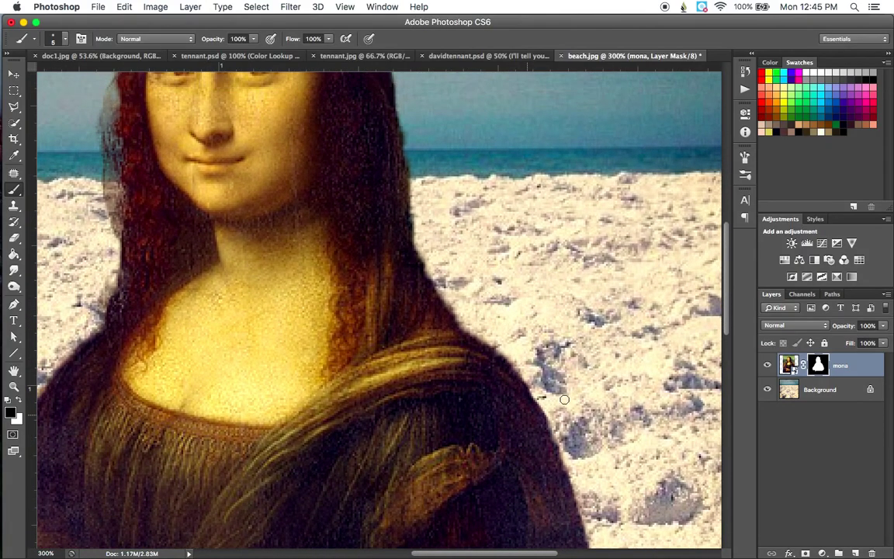
mouse_move(458, 352)
left_mouse_down()
mouse_move(245, 357)
mouse_move(446, 148)
left_mouse_up()
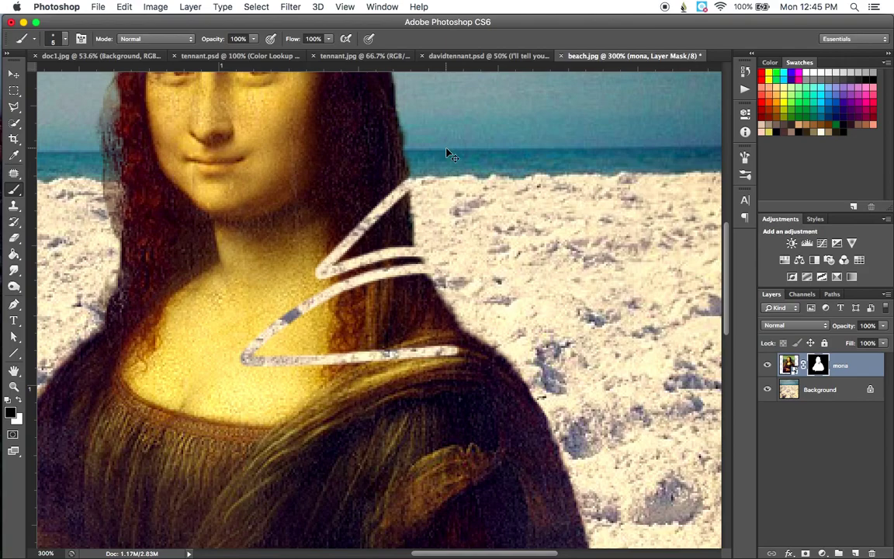
key("super+z")
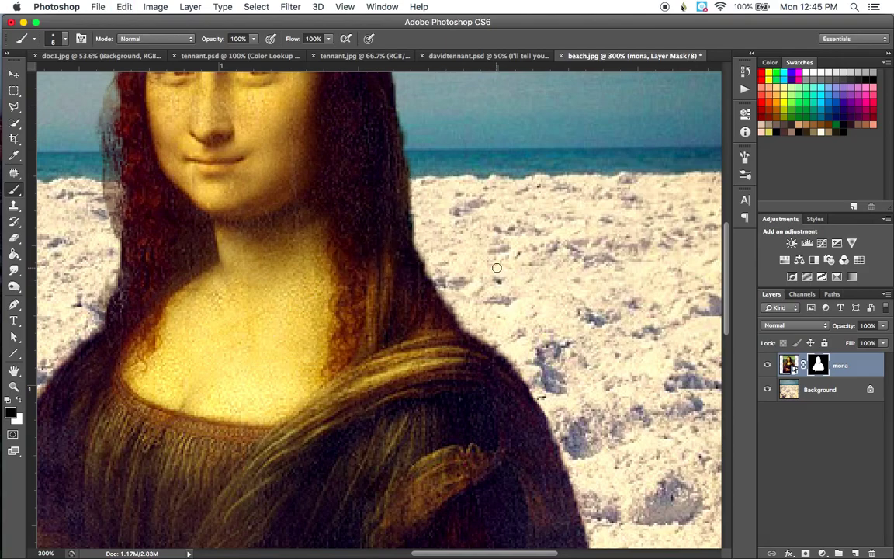
key("super+minus")
key("super+minus")
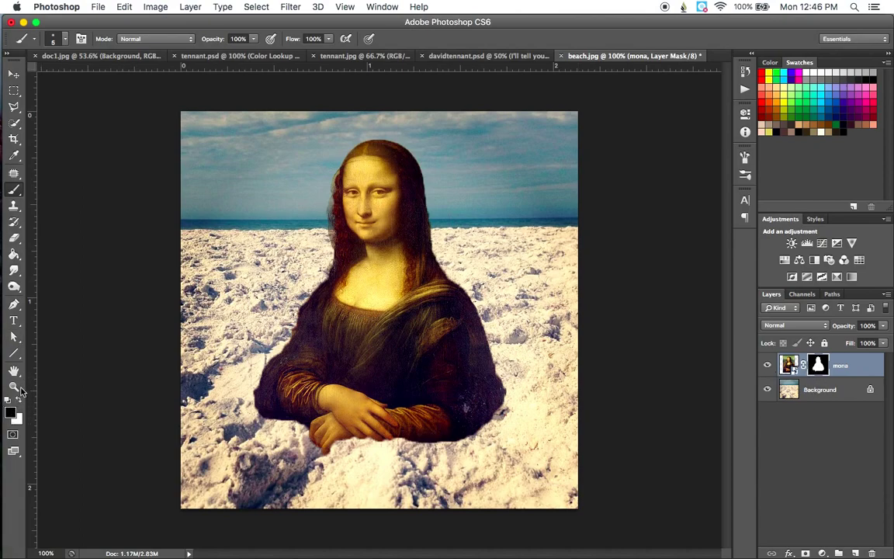
Step: Set the brush opacity to 45% and try a shoulder stroke, then undo it
left_click(255, 39)
left_click(222, 52)
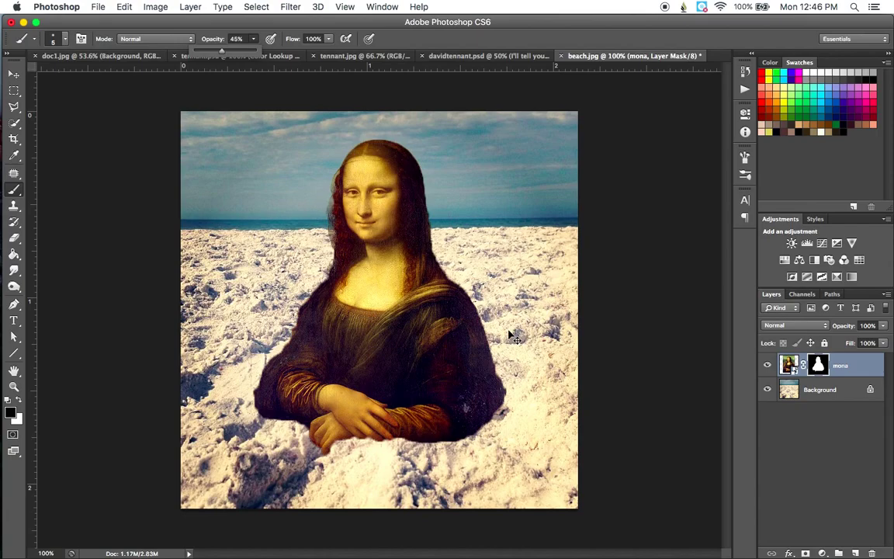
key("super+equal")
key("super+equal")
scroll(509, 331, "up", 1)
scroll(508, 331, "right", 1)
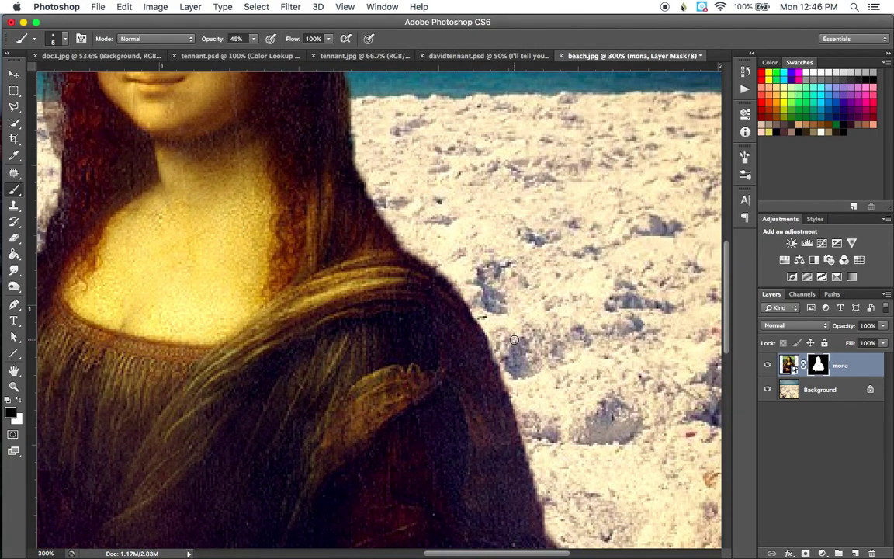
mouse_move(487, 346)
left_mouse_down()
mouse_move(365, 338)
mouse_move(338, 363)
mouse_move(358, 383)
mouse_move(393, 379)
mouse_move(425, 307)
mouse_move(421, 280)
mouse_move(376, 281)
mouse_move(360, 322)
left_mouse_up()
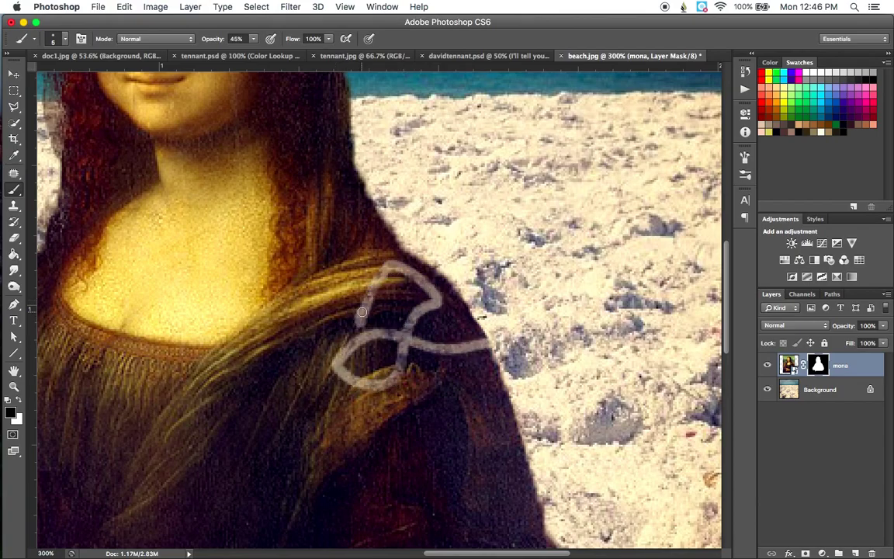
key("super+z")
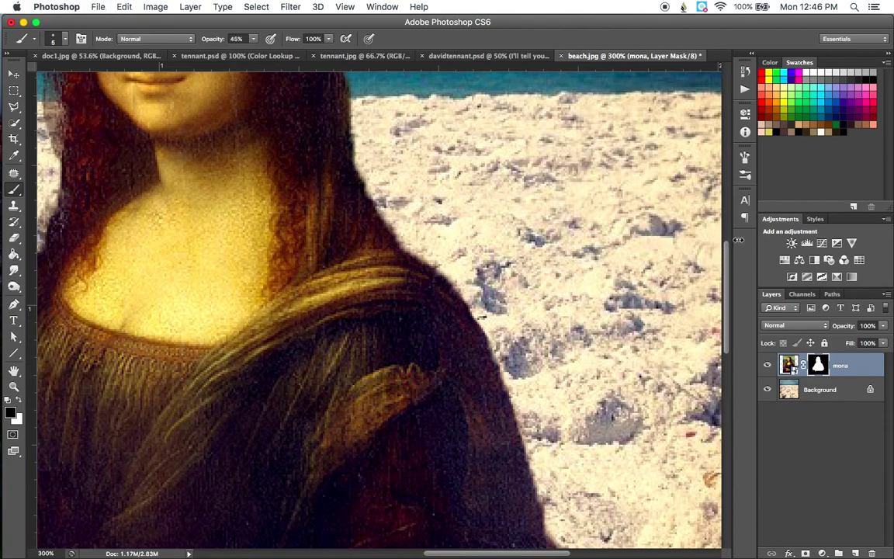
Step: Move Mona Lisa a little lower into the sand
key("super+minus")
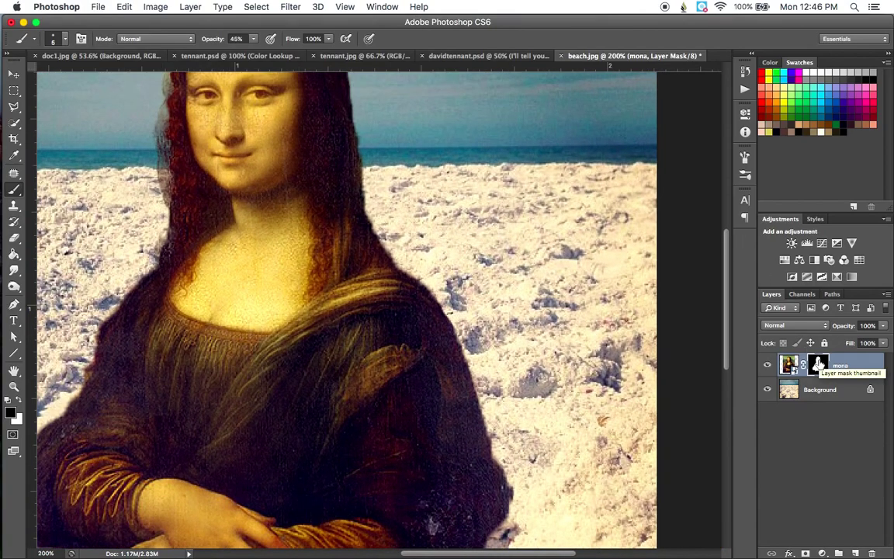
key("super+minus")
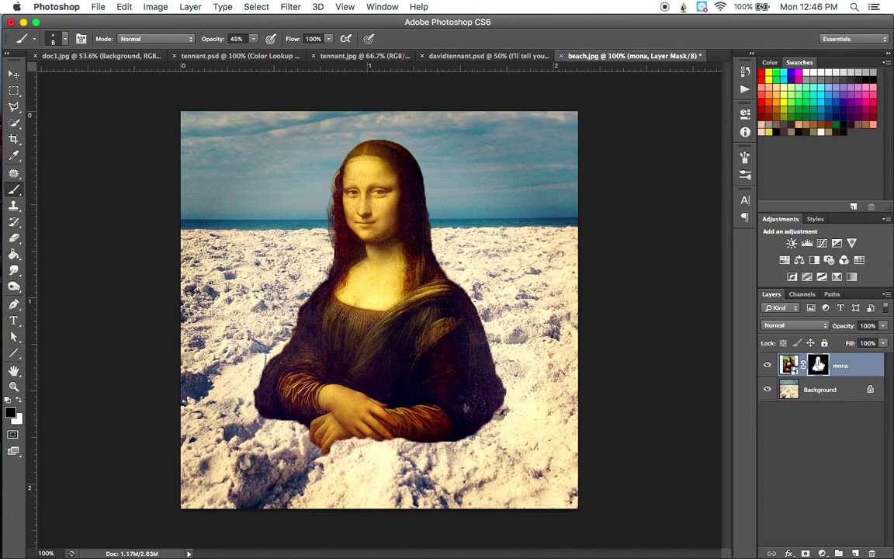
left_click(14, 74)
mouse_move(435, 310)
left_mouse_down()
mouse_move(449, 358)
mouse_move(434, 330)
mouse_move(443, 319)
mouse_move(440, 328)
left_mouse_up()
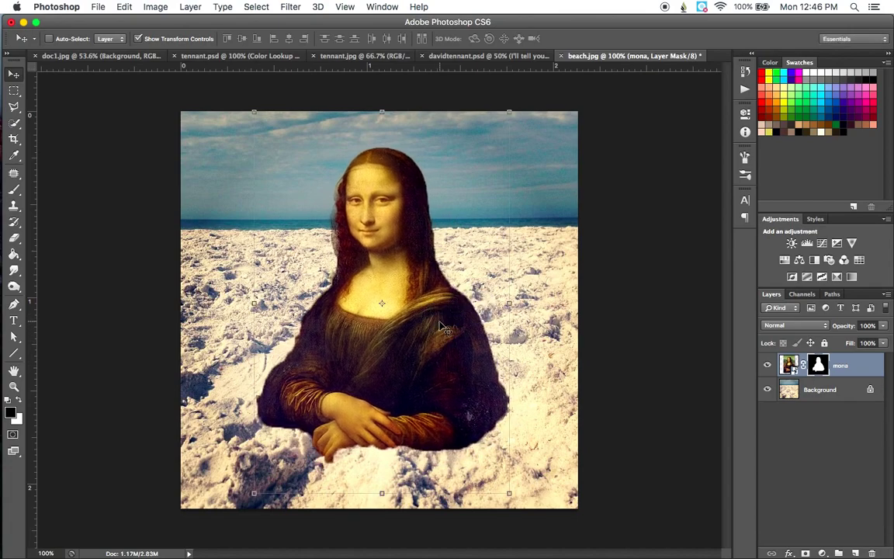